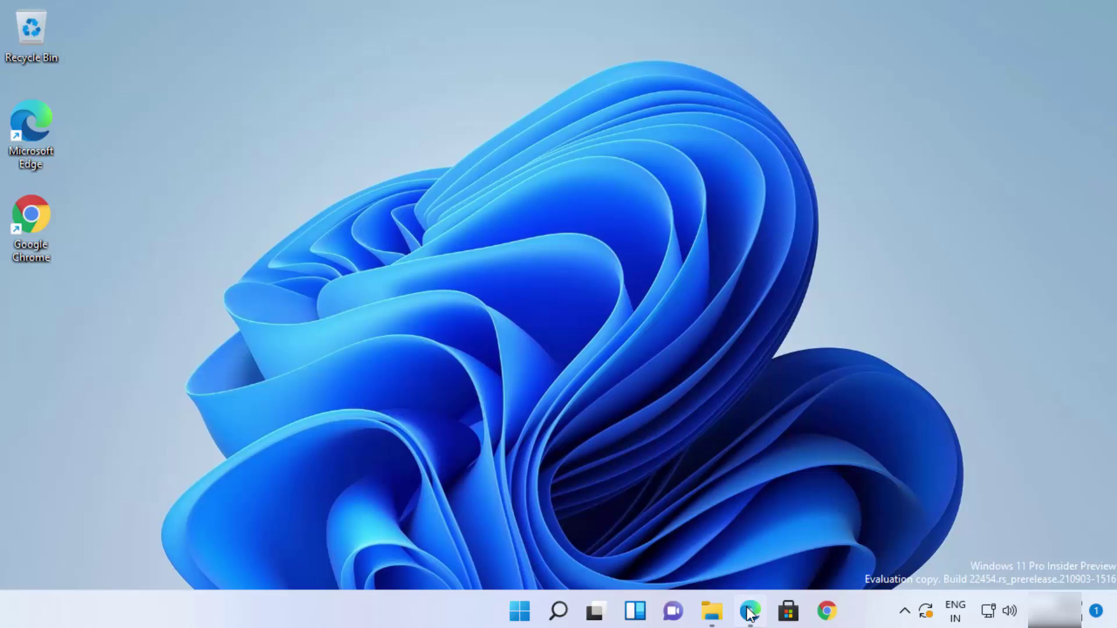
Show the Edge window preview with the Bing search for 'firefox english download'
{"action": "mouse_move", "coordinate": [750, 615]}
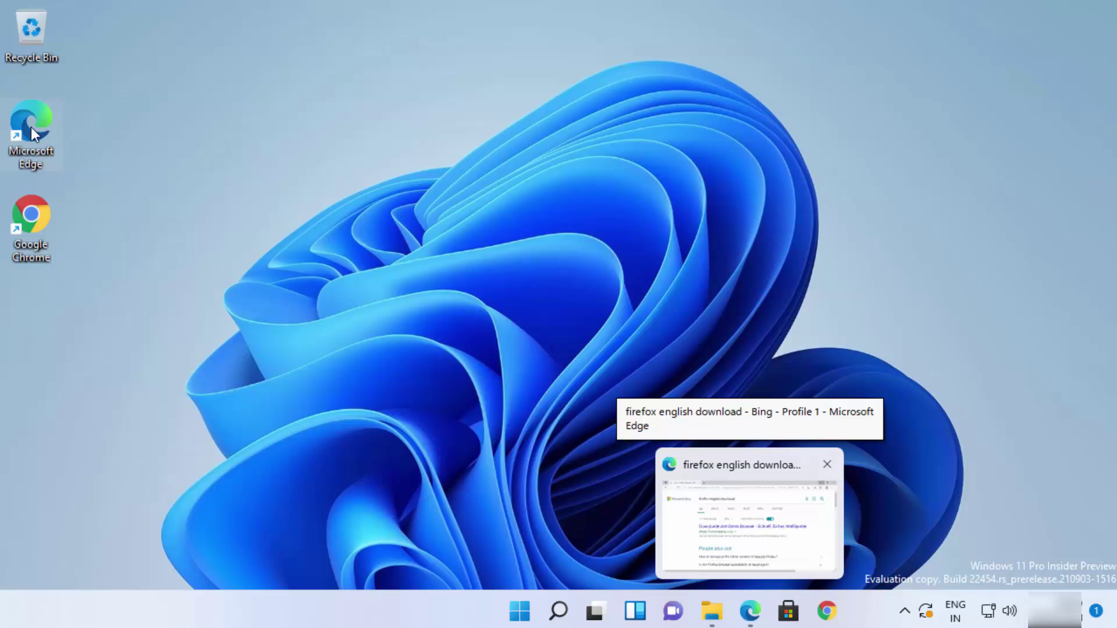
Restore Edge and scroll the Bing results to Mozilla's 'Download Firefox Browser' result at mozilla.org
{"action": "left_click", "coordinate": [741, 481]}
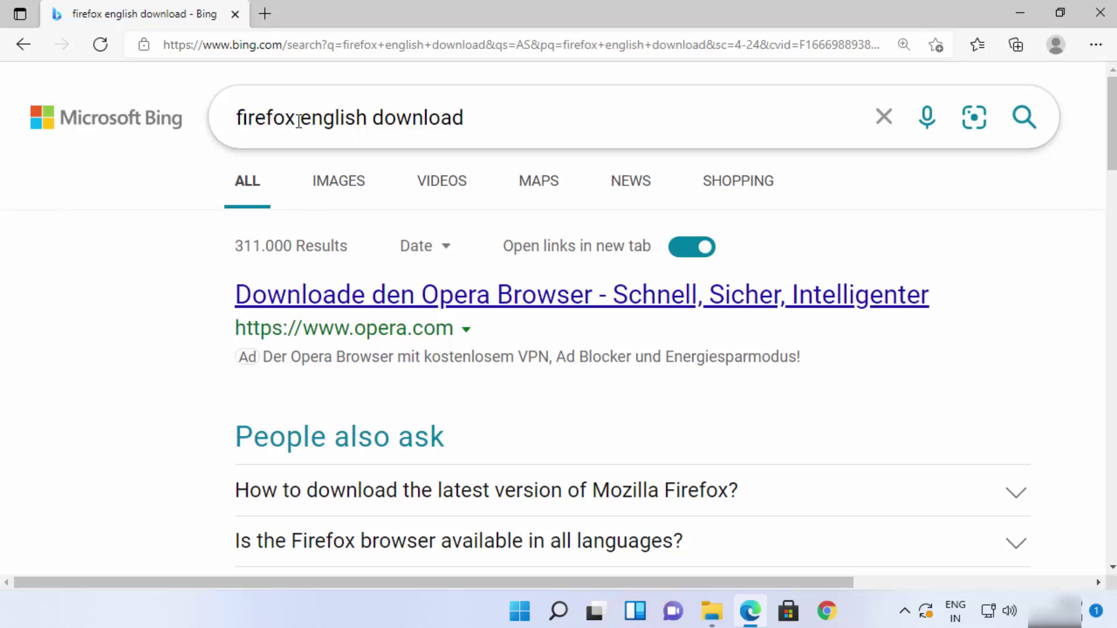
{"action": "scroll", "coordinate": [865, 393], "scroll_direction": "down", "scroll_amount": 5}
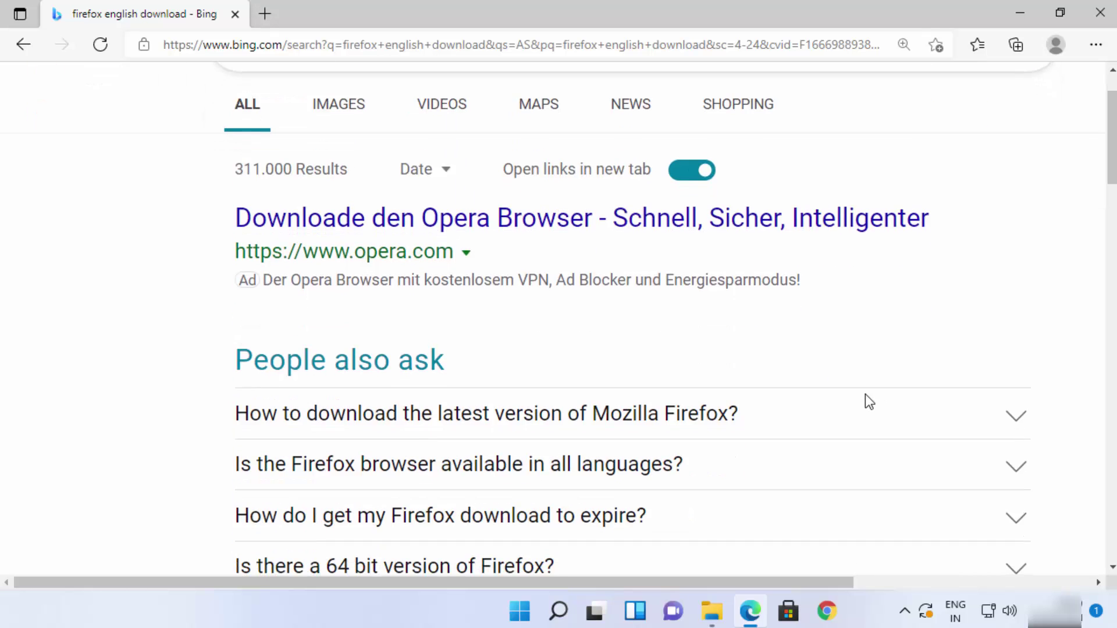
{"action": "scroll", "coordinate": [861, 401], "scroll_direction": "down", "scroll_amount": 1}
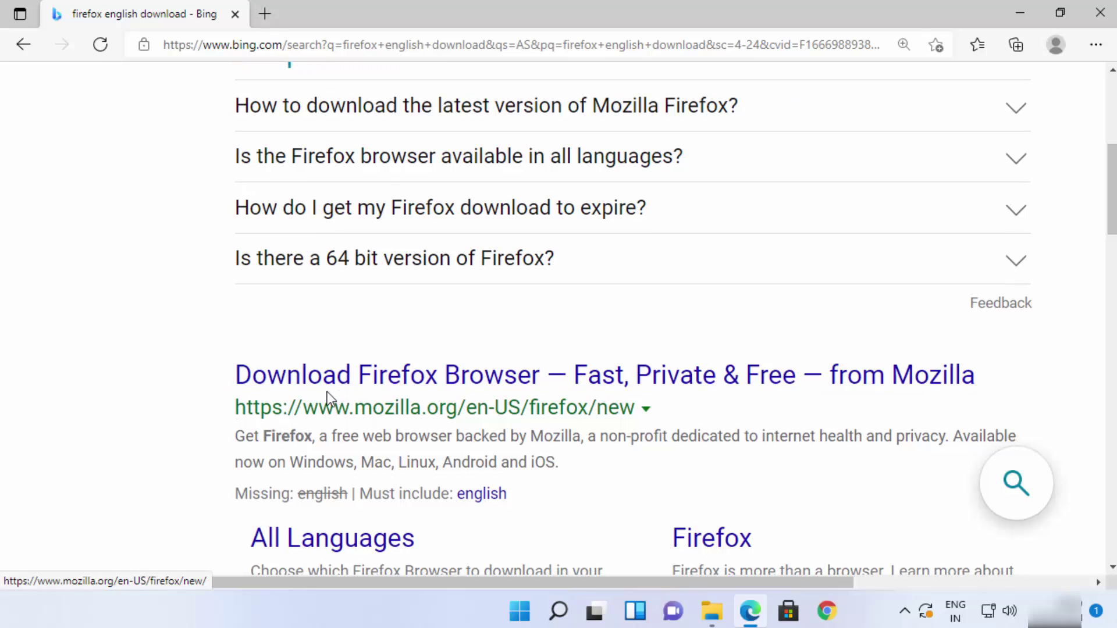
{"action": "scroll", "coordinate": [575, 405], "scroll_direction": "down", "scroll_amount": 1}
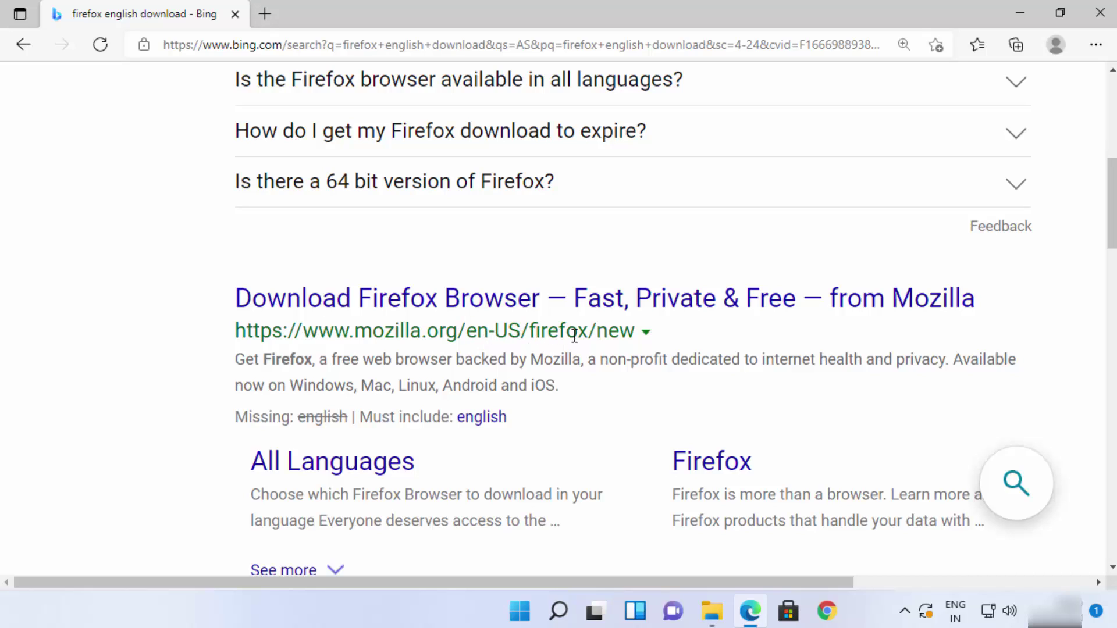
Open mozilla.org's Firefox page, download Firefox Installer.exe, and check it in the Downloads flyout
{"action": "left_click", "coordinate": [652, 302]}
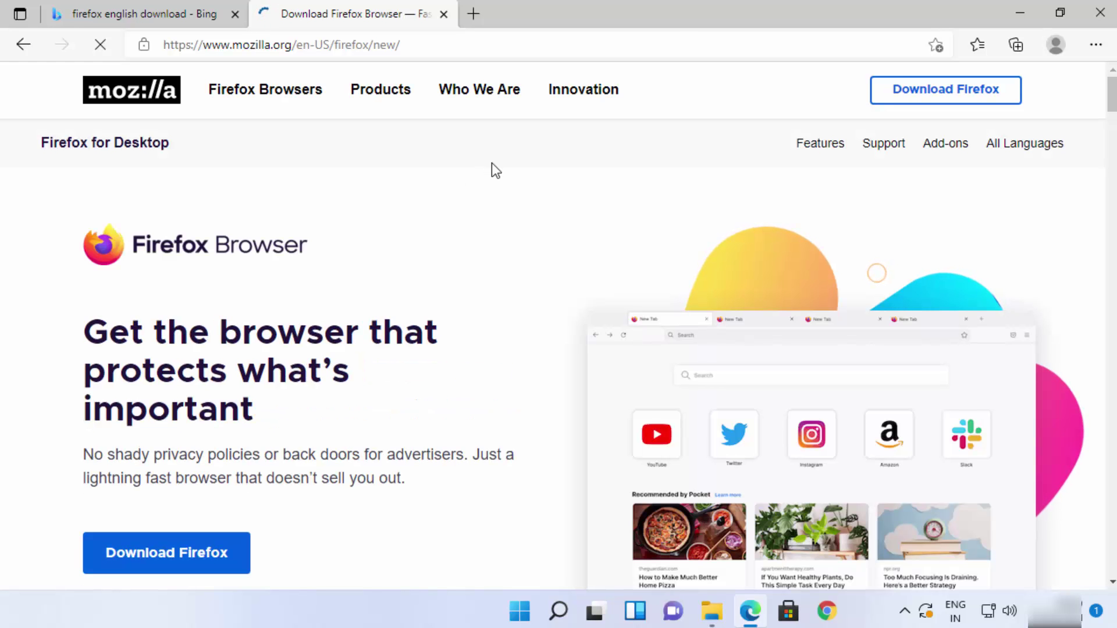
{"action": "scroll", "coordinate": [408, 248], "scroll_direction": "down", "scroll_amount": 1}
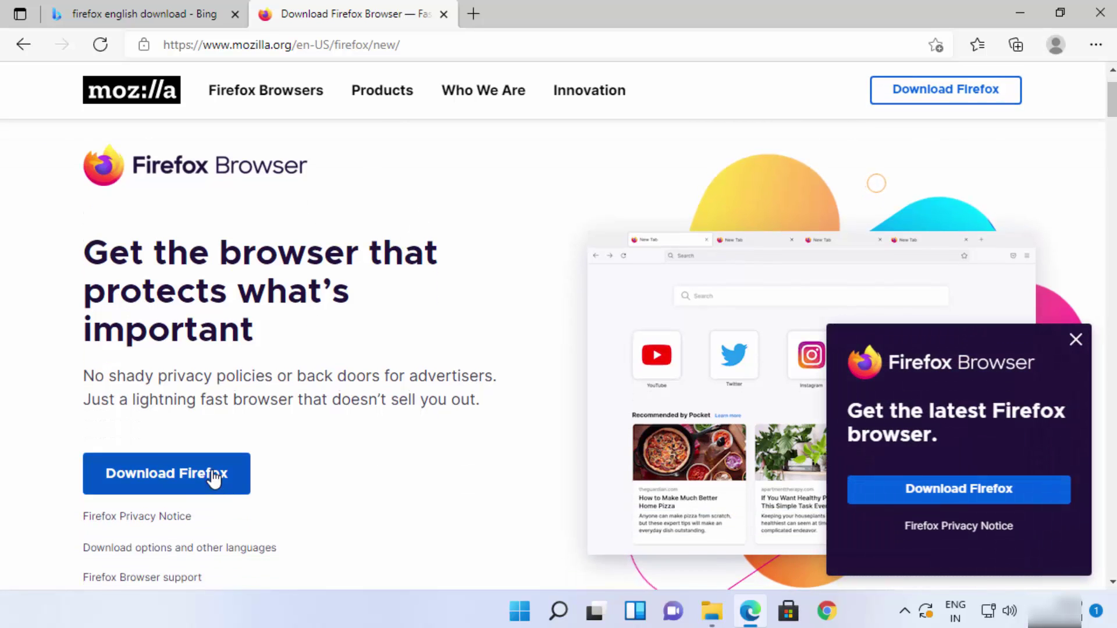
{"action": "left_click", "coordinate": [184, 481]}
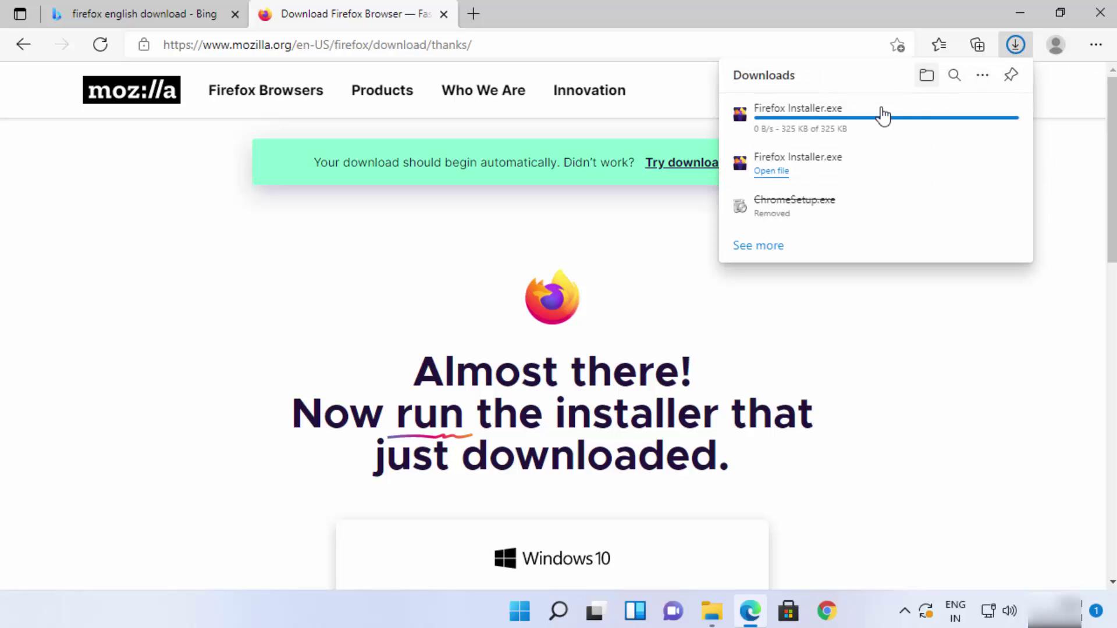
{"action": "mouse_move", "coordinate": [795, 123]}
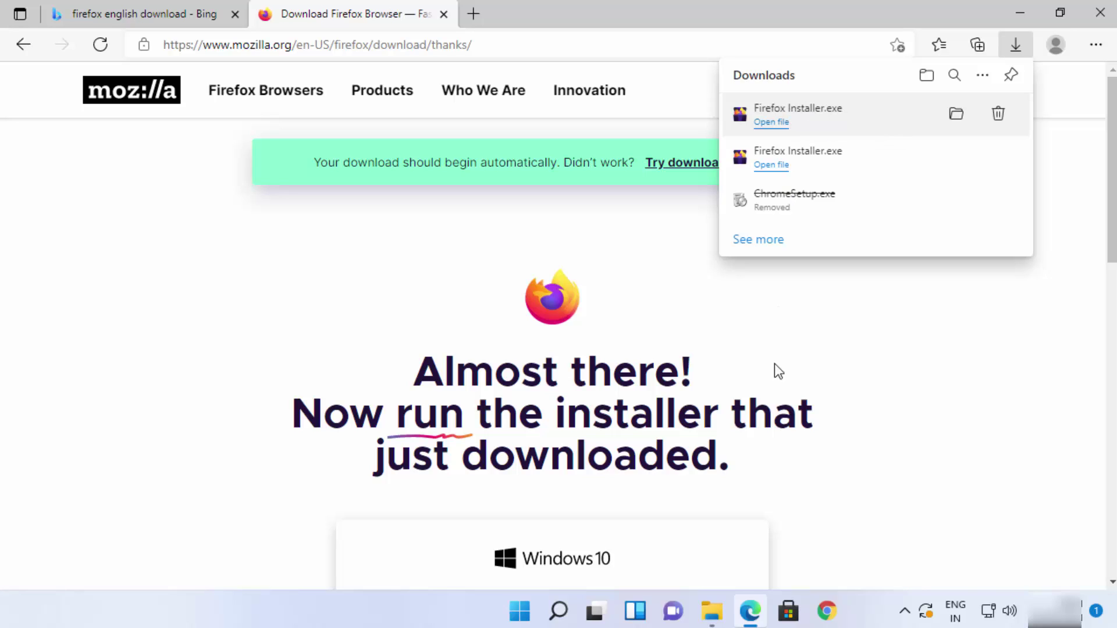
Select Firefox Installer in the Downloads folder and minimise the Explorer and Edge windows
{"action": "left_click", "coordinate": [702, 616]}
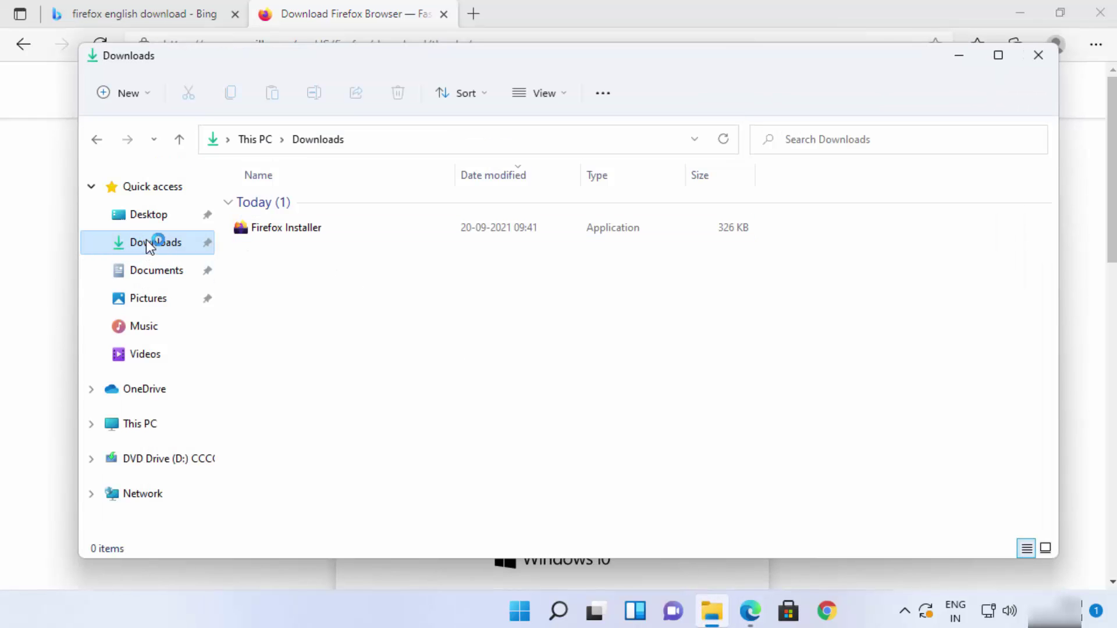
{"action": "left_click", "coordinate": [310, 229]}
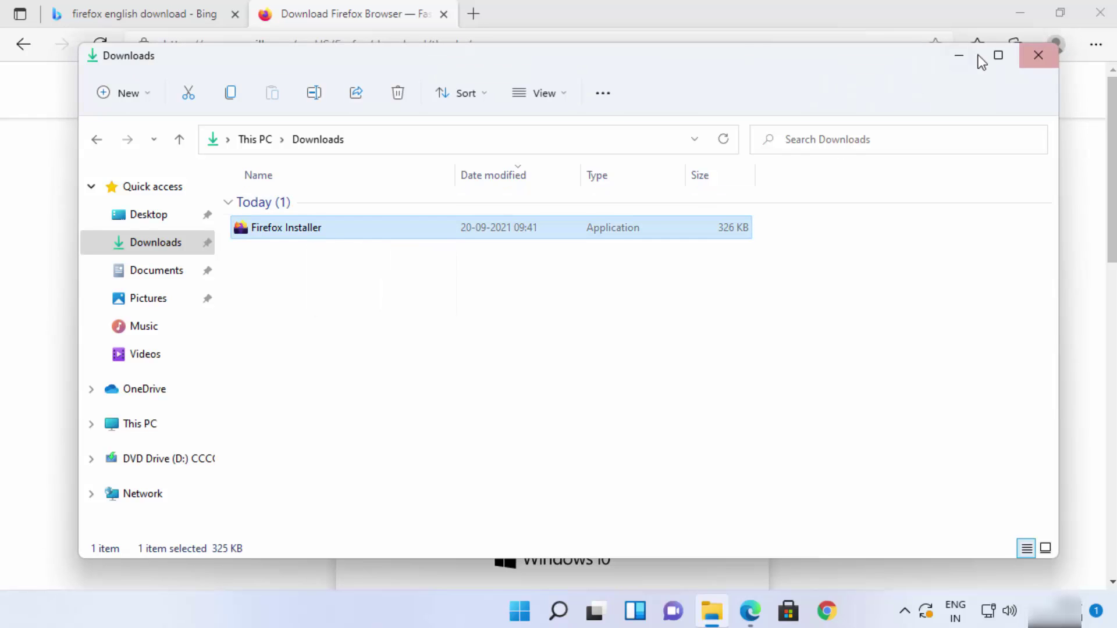
{"action": "left_click", "coordinate": [960, 55]}
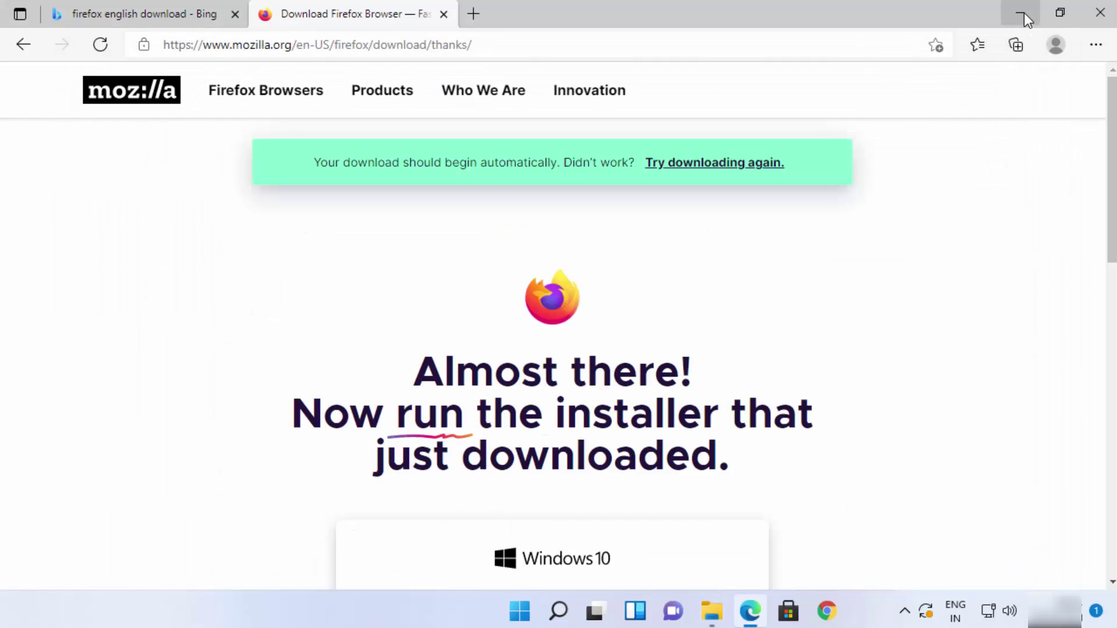
{"action": "left_click", "coordinate": [1024, 13]}
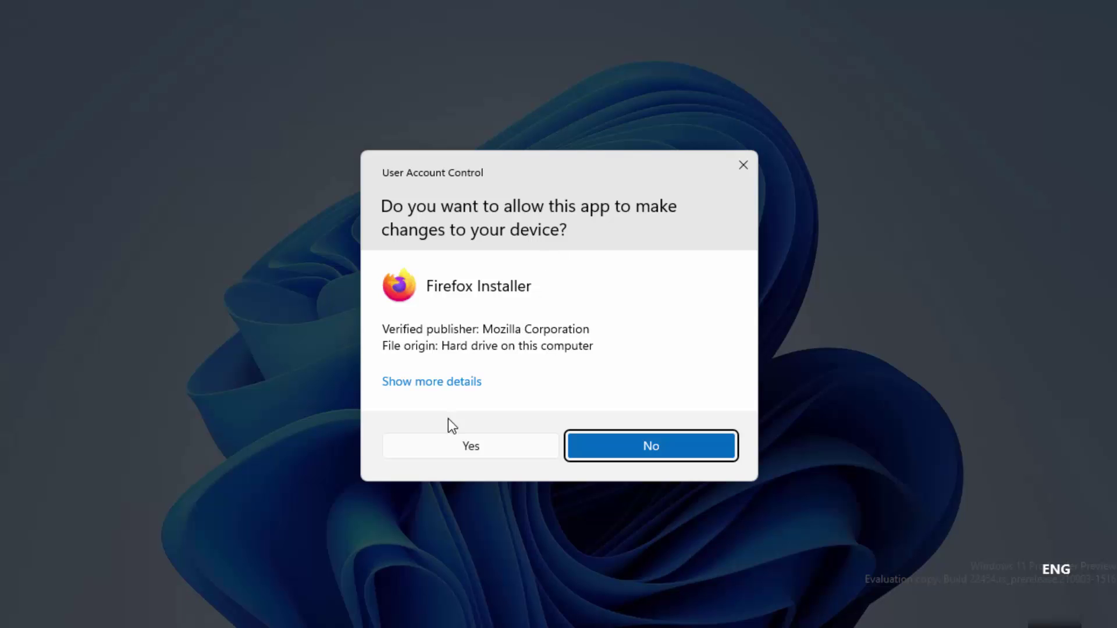
Approve the User Account Control prompt so Firefox installs and adds its desktop shortcut
{"action": "left_click", "coordinate": [465, 446]}
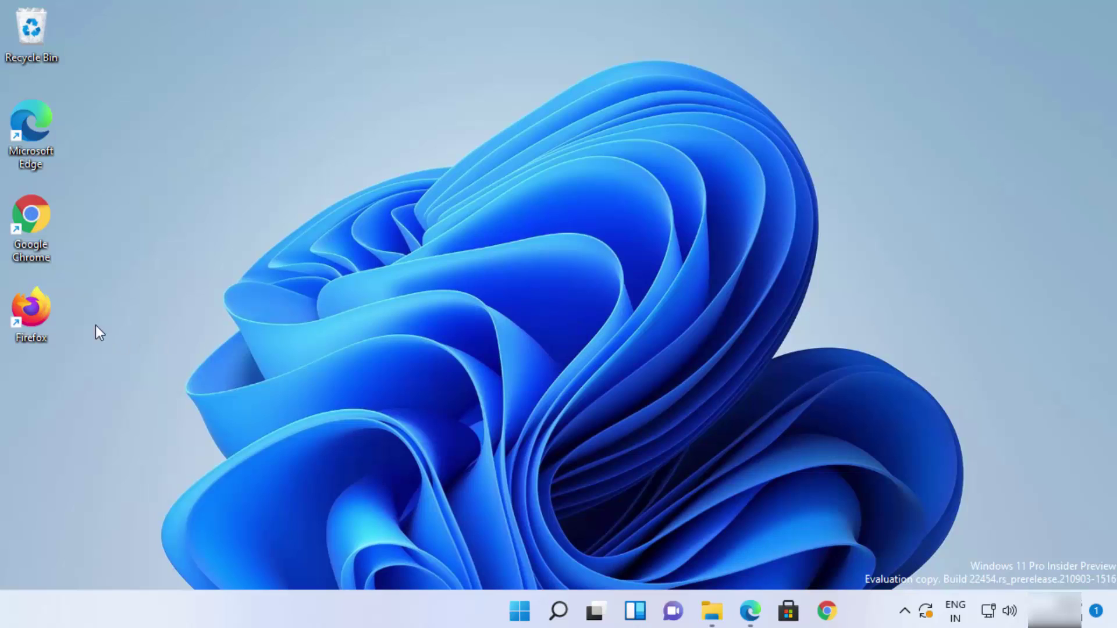
Launch the new Firefox from its desktop shortcut, then exit it, closing both open tabs
{"action": "double_click", "coordinate": [36, 326]}
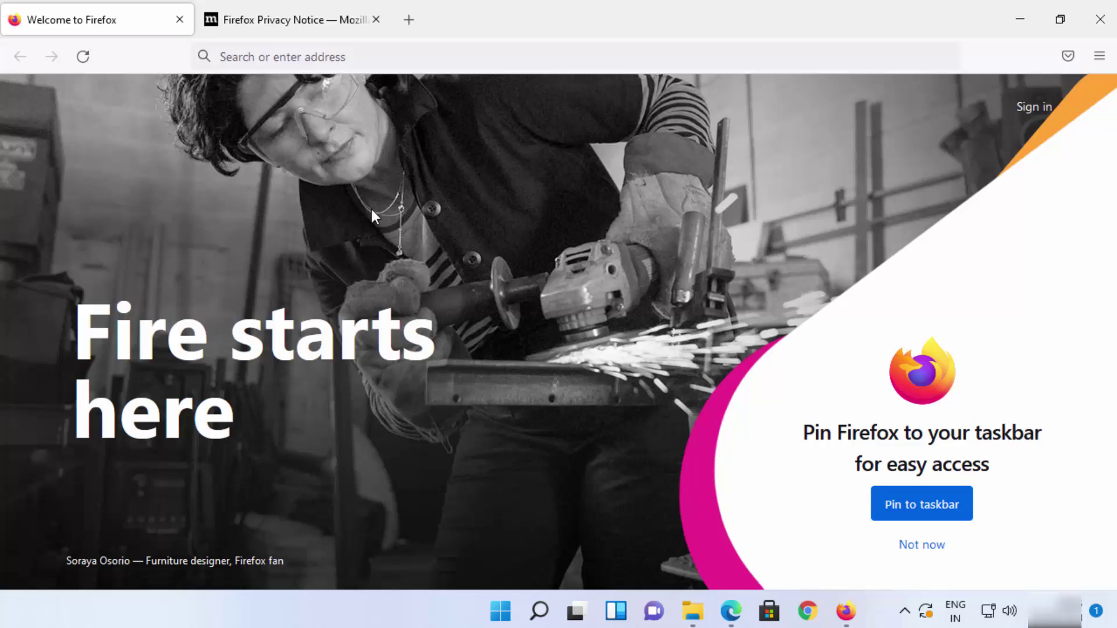
{"action": "left_click", "coordinate": [1018, 20]}
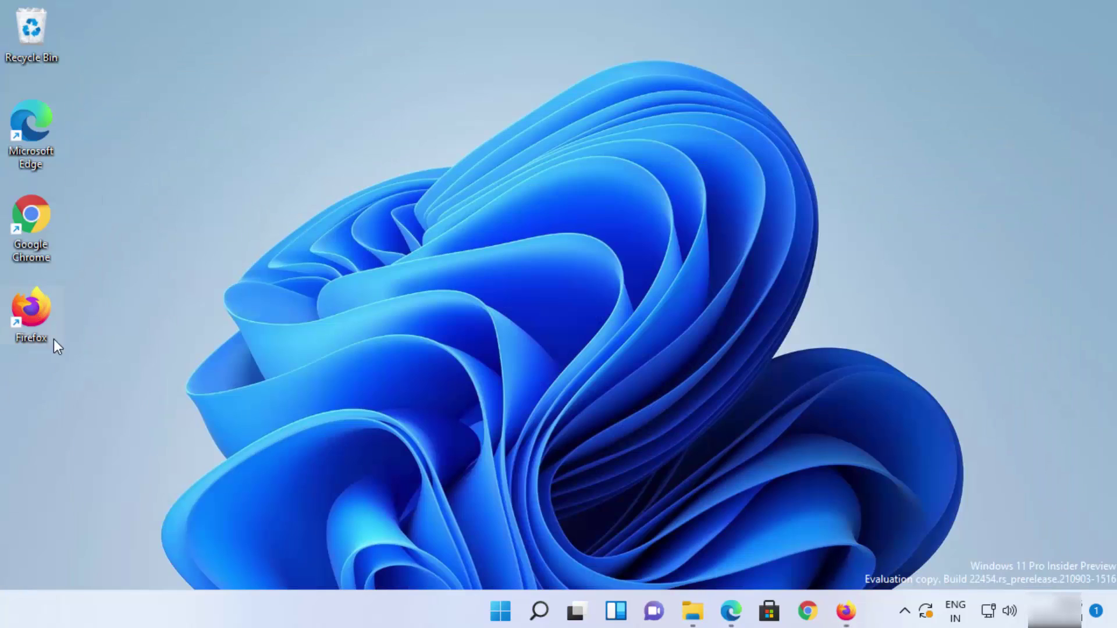
{"action": "left_click", "coordinate": [846, 611]}
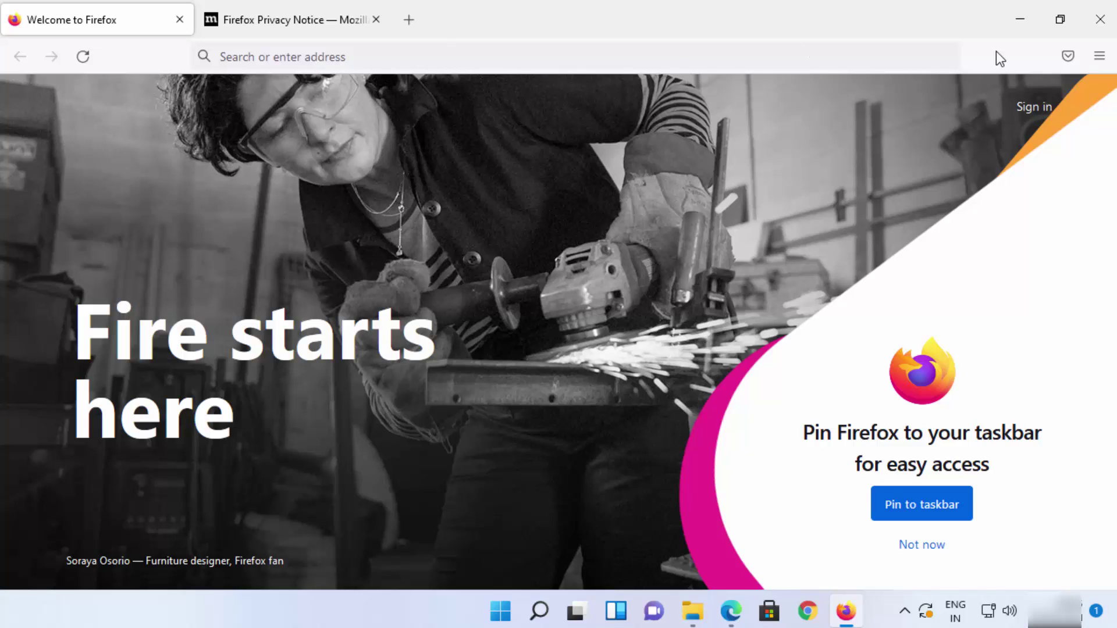
{"action": "left_click", "coordinate": [1100, 19]}
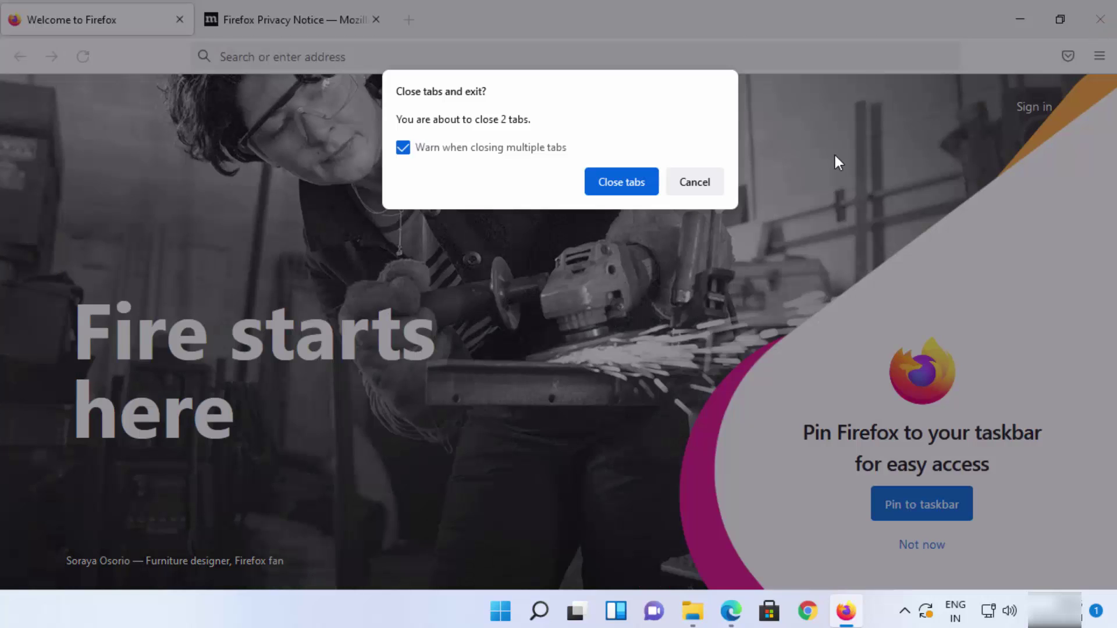
{"action": "left_click", "coordinate": [630, 182]}
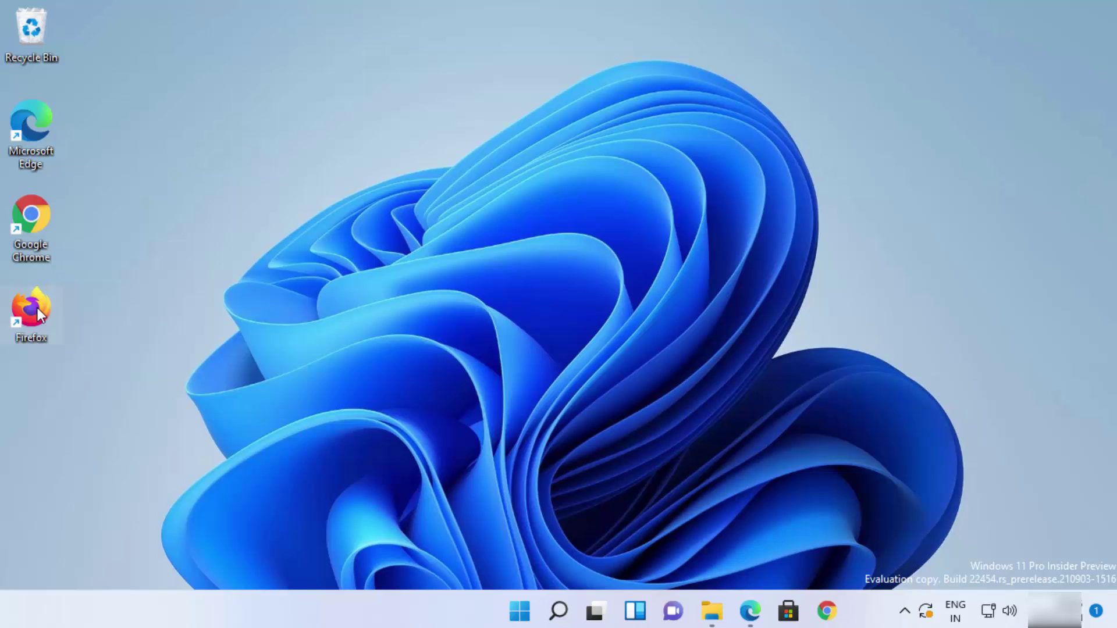
Relaunch Firefox, pin it to the taskbar, and choose 'Not now' on the primary-browser prompt
{"action": "double_click", "coordinate": [34, 323]}
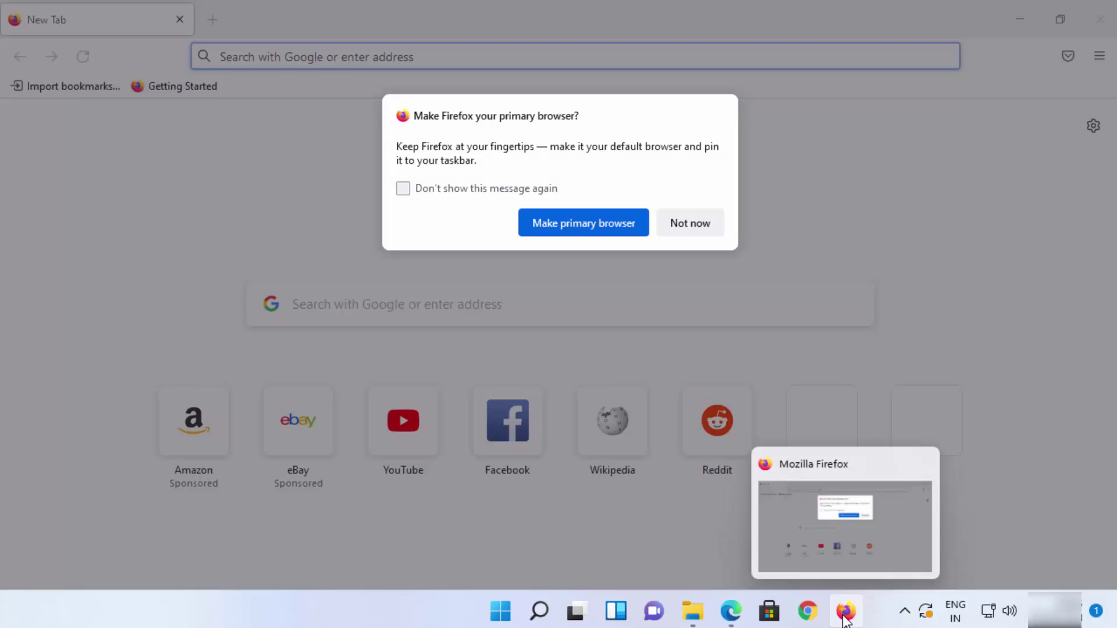
{"action": "right_click", "coordinate": [845, 617]}
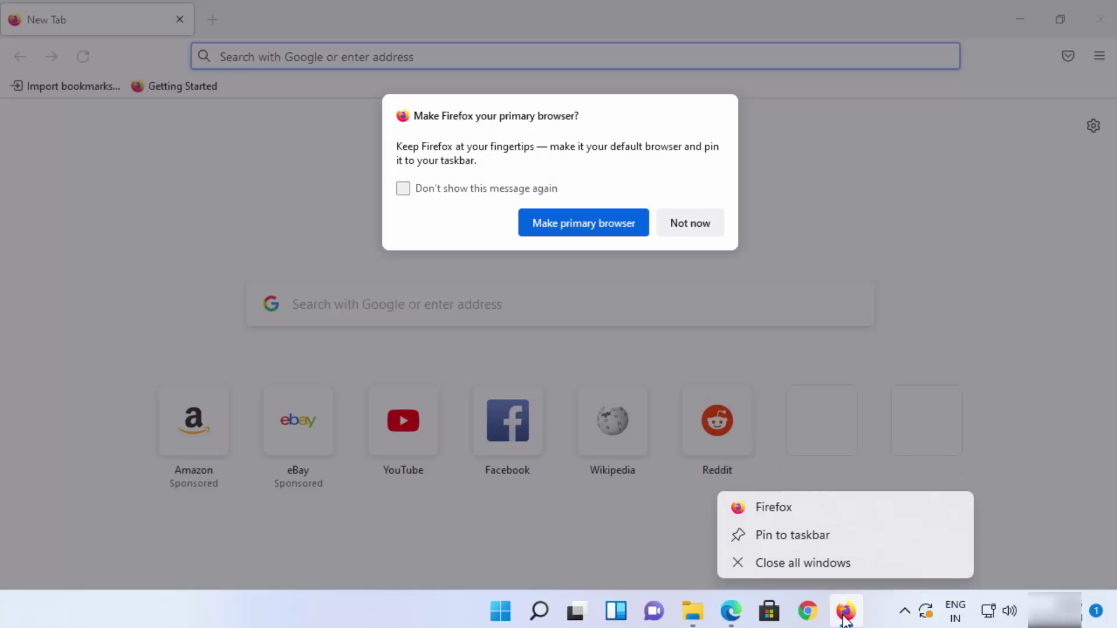
{"action": "left_click", "coordinate": [806, 538]}
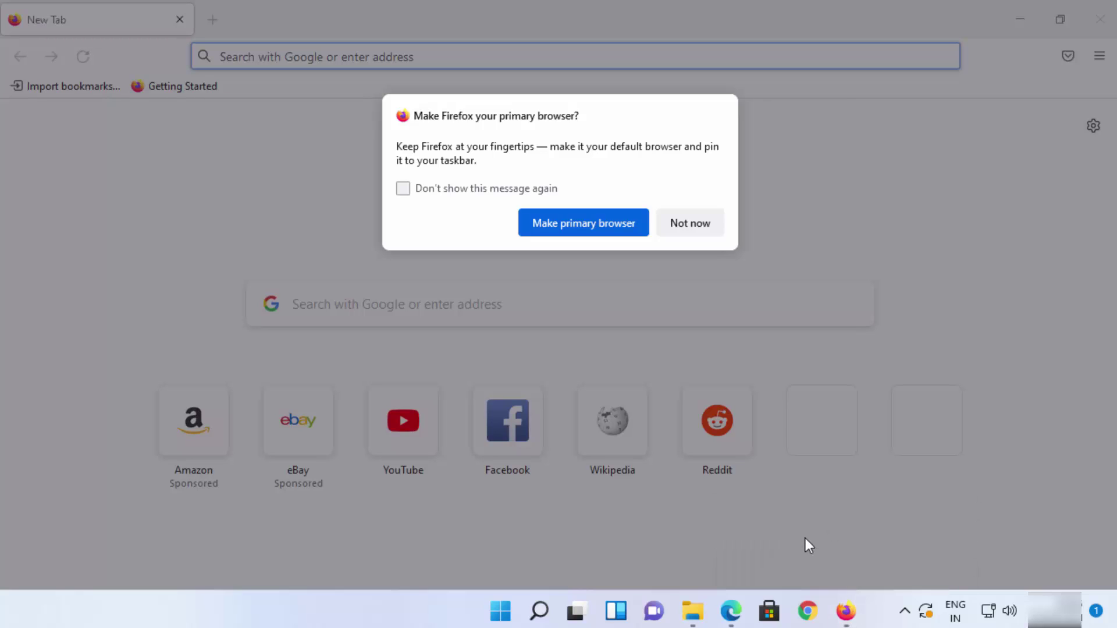
{"action": "mouse_move", "coordinate": [846, 613]}
{"action": "left_click", "coordinate": [708, 224]}
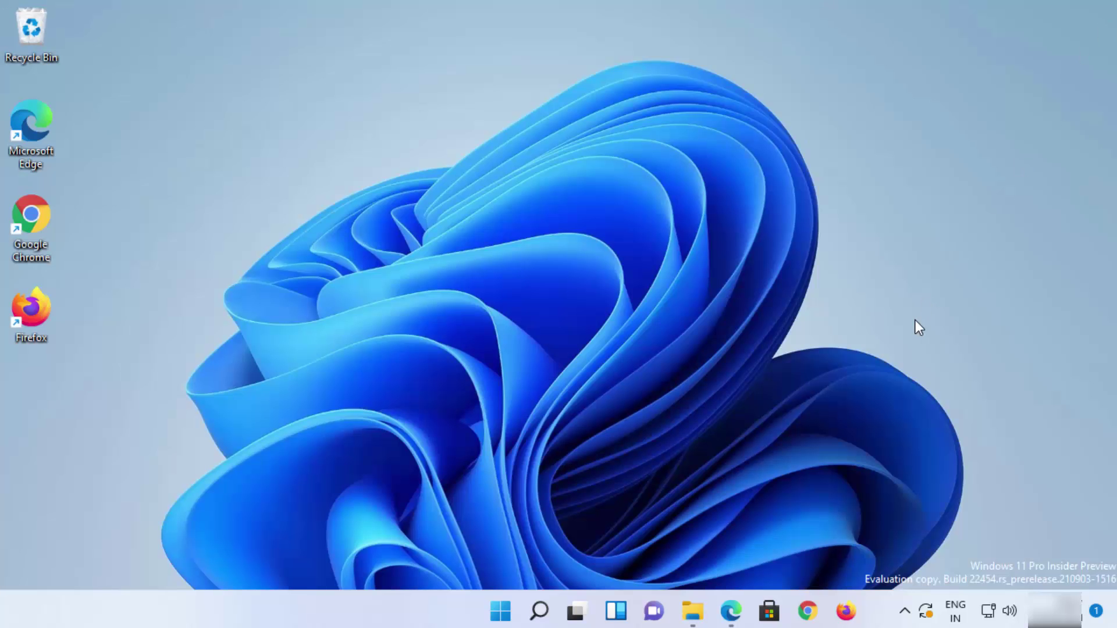
Start Firefox from its pinned taskbar icon and accept 'Set as default browser'
{"action": "left_click", "coordinate": [846, 612]}
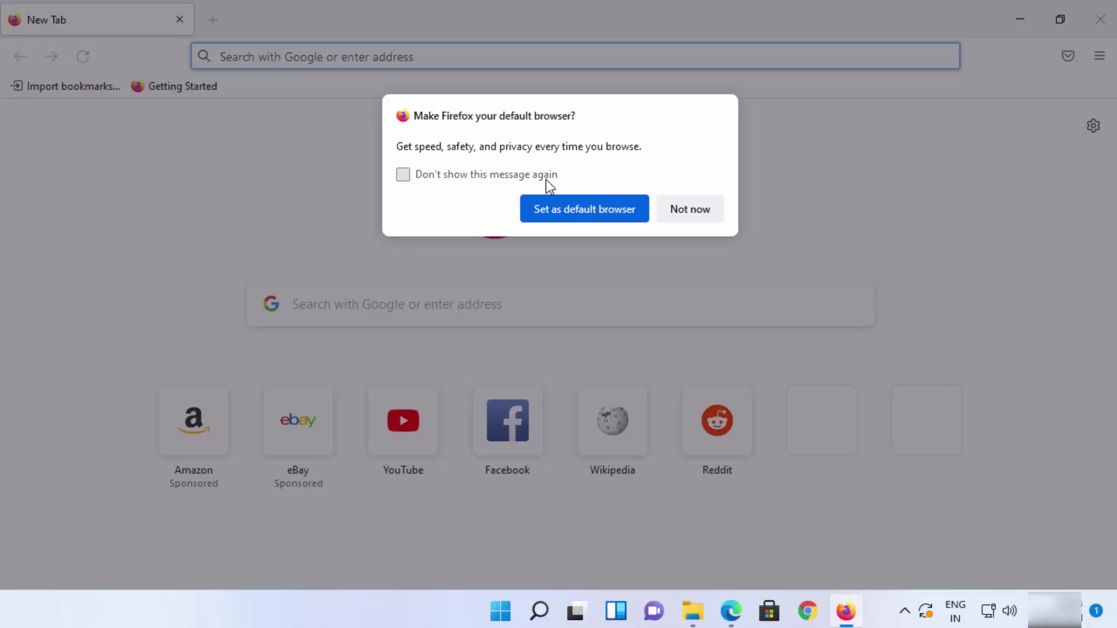
{"action": "left_click", "coordinate": [570, 218]}
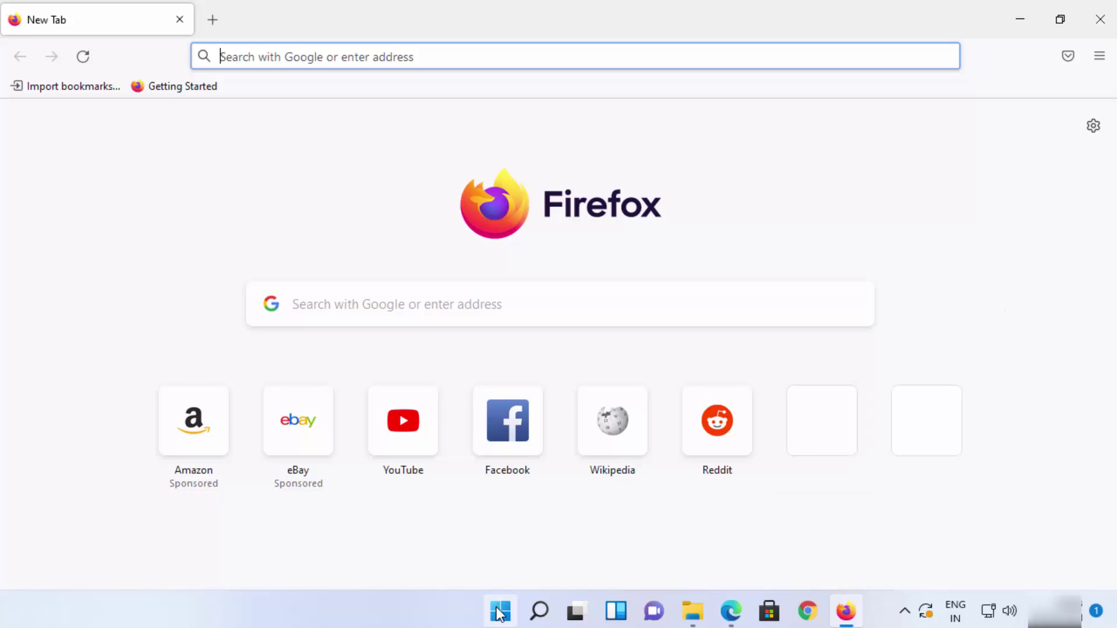
{"action": "left_click", "coordinate": [534, 615]}
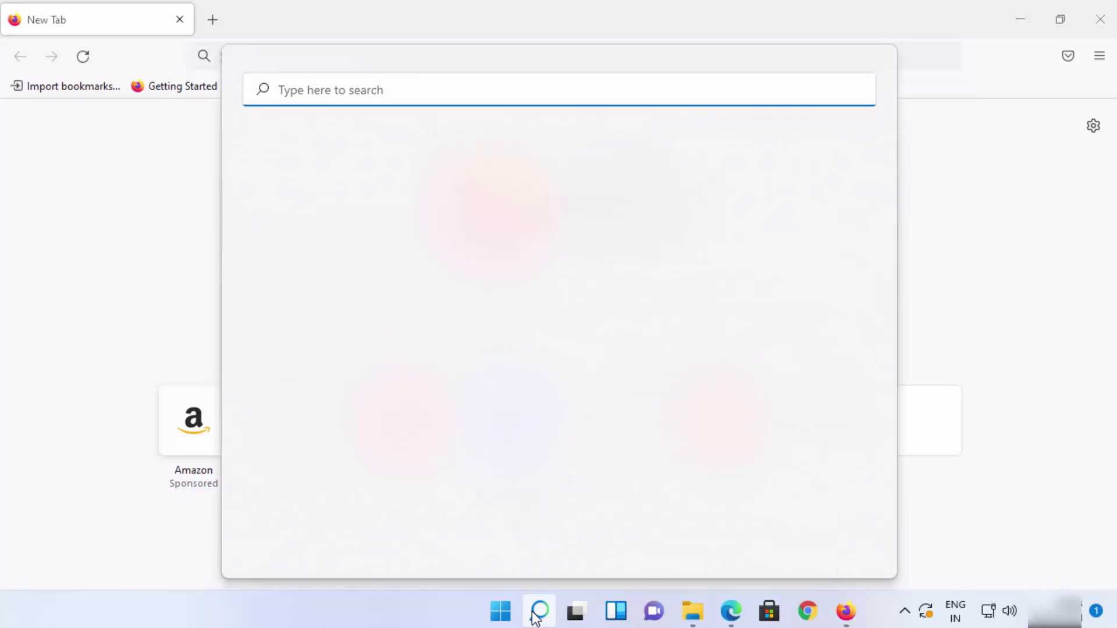
{"action": "type", "text": "settings"}
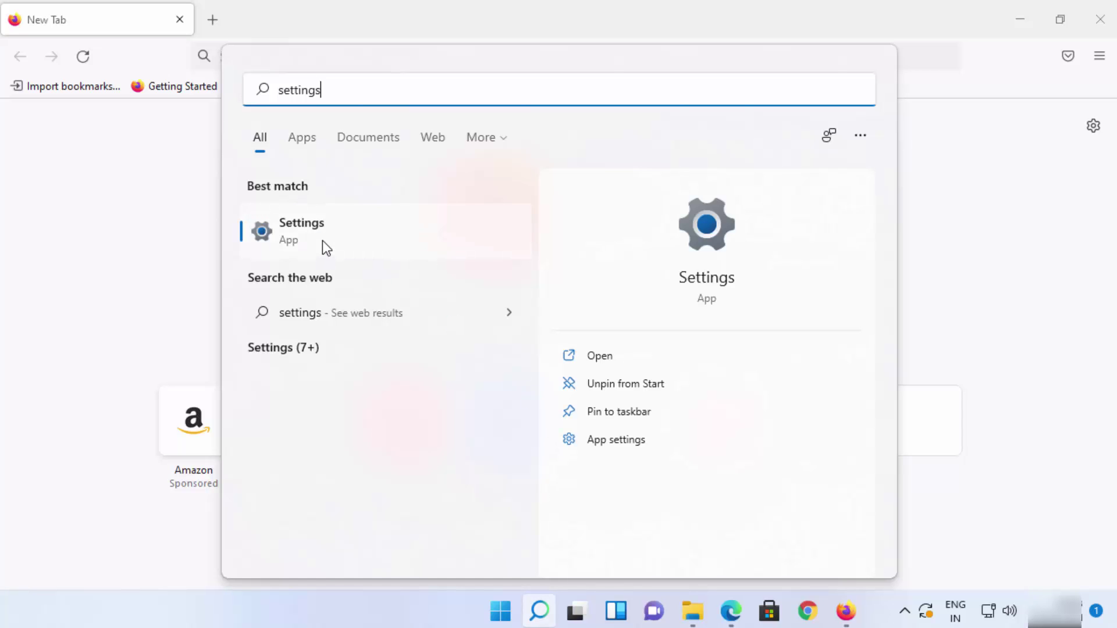
{"action": "left_click", "coordinate": [322, 239]}
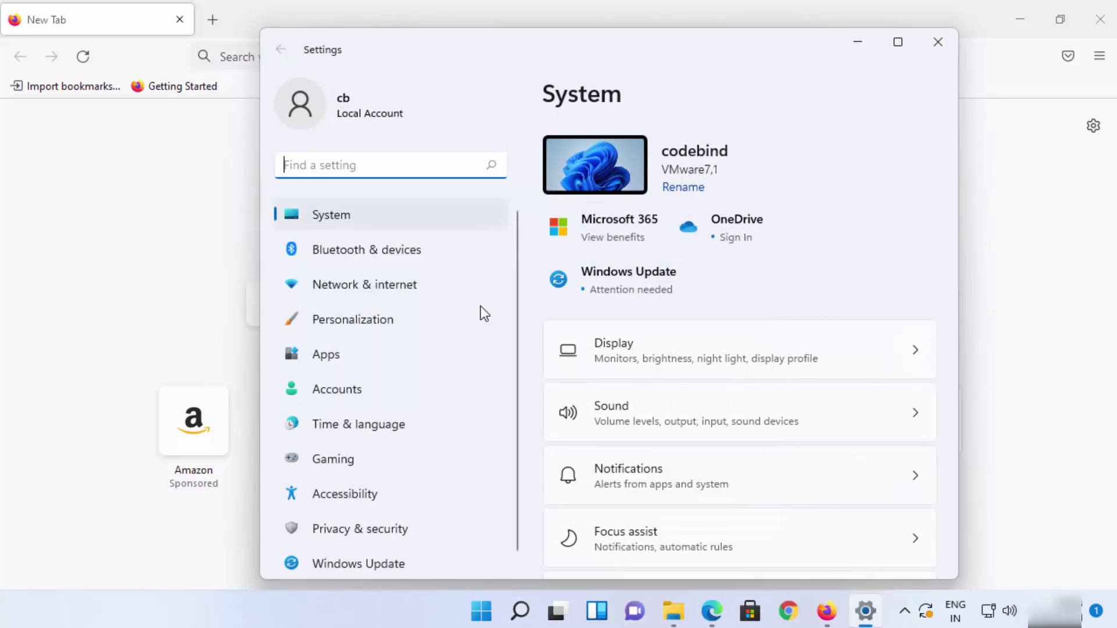
{"action": "left_click", "coordinate": [345, 355]}
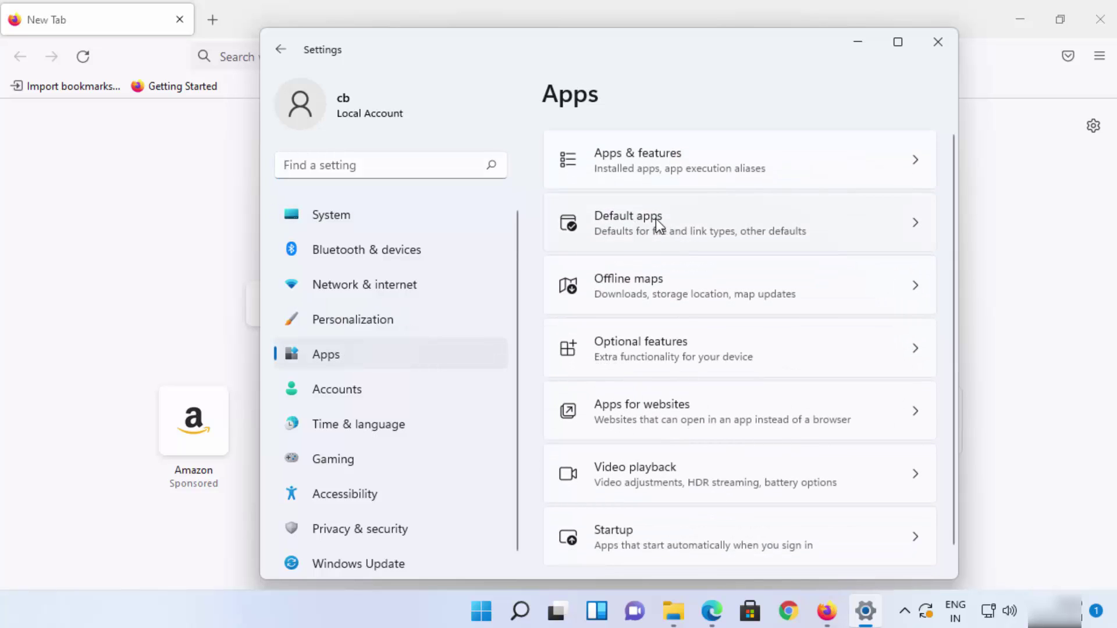
{"action": "left_click", "coordinate": [641, 220]}
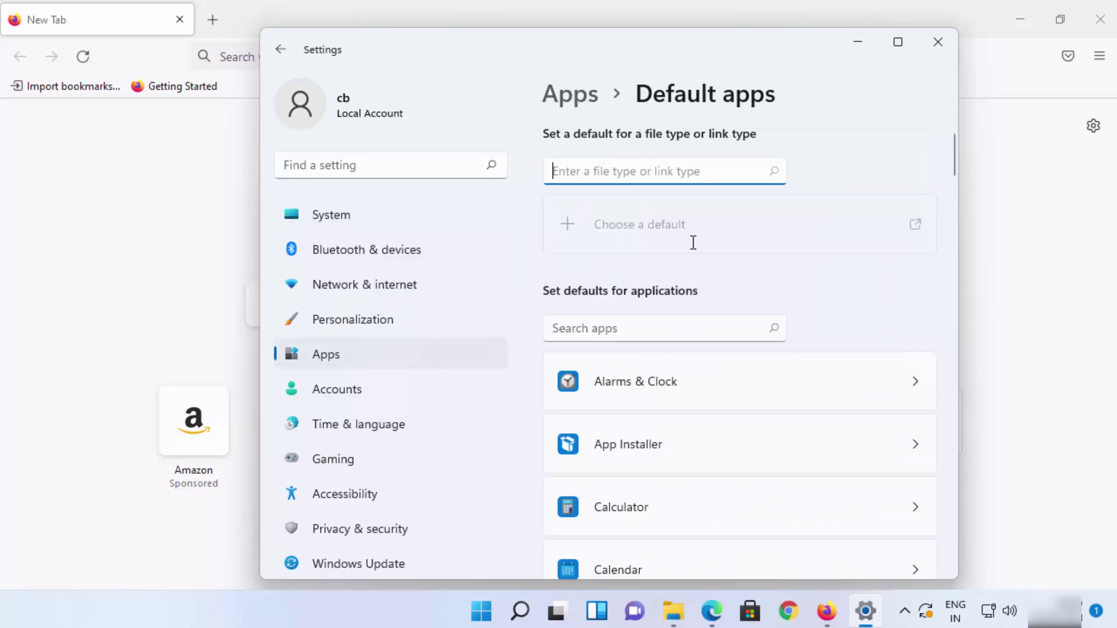
{"action": "scroll", "coordinate": [692, 245], "scroll_direction": "down", "scroll_amount": 3}
{"action": "scroll", "coordinate": [686, 256], "scroll_direction": "down", "scroll_amount": 3}
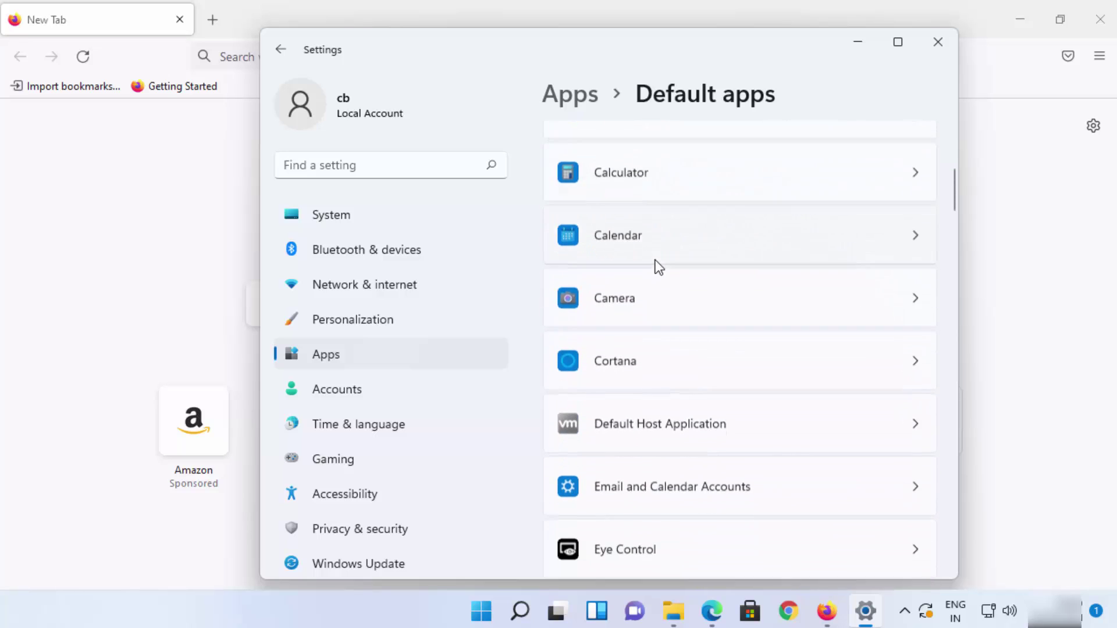
{"action": "scroll", "coordinate": [651, 372], "scroll_direction": "down", "scroll_amount": 5}
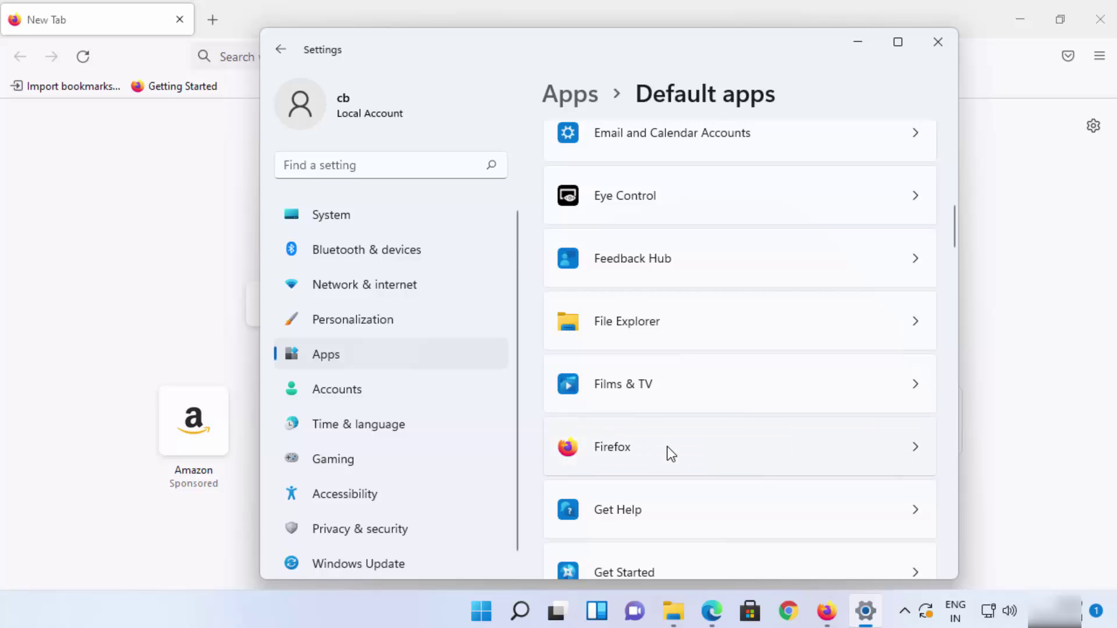
{"action": "left_click", "coordinate": [936, 42]}
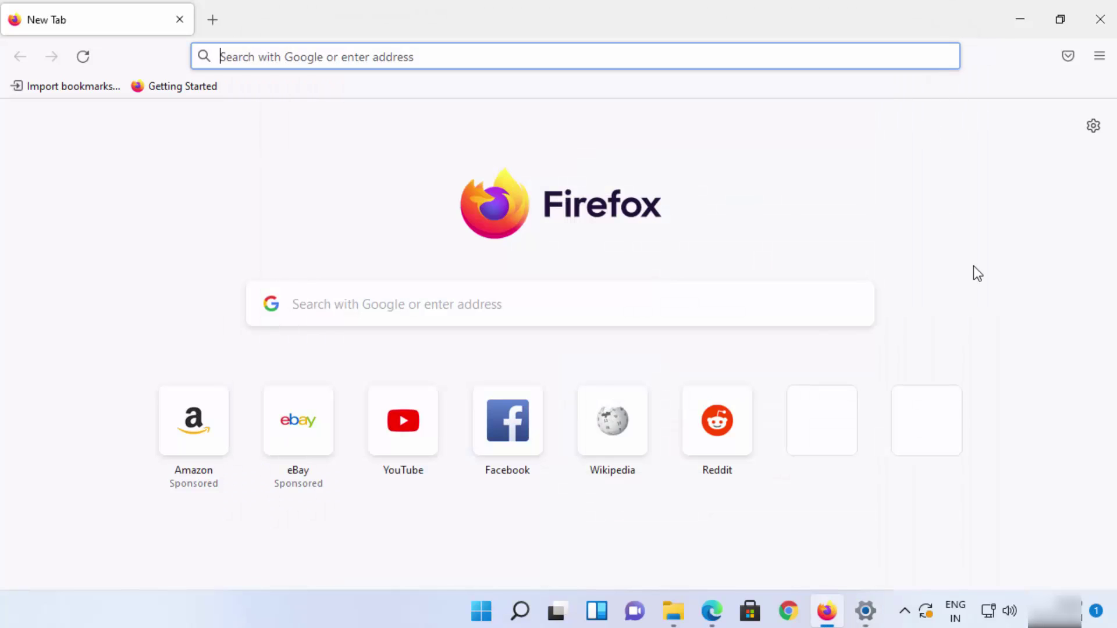